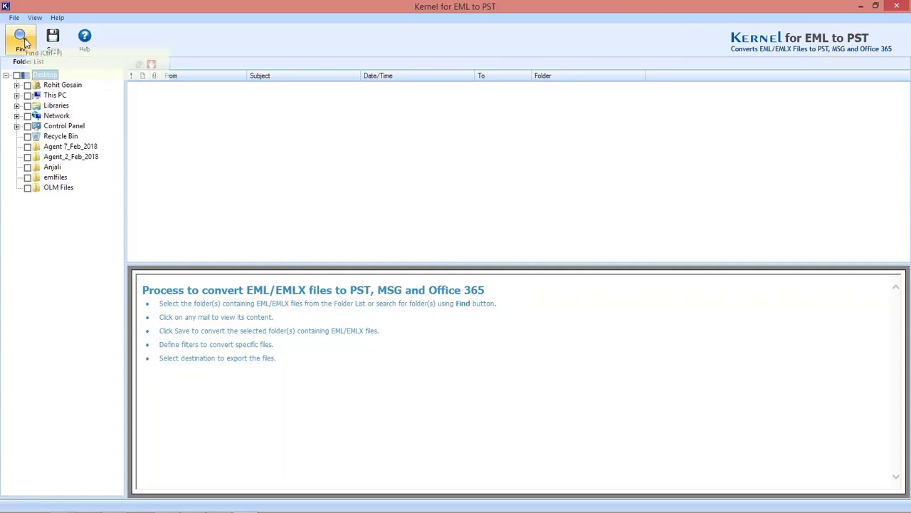
Set the folder search path to Desktop\emlfiles
left_click(21, 39)
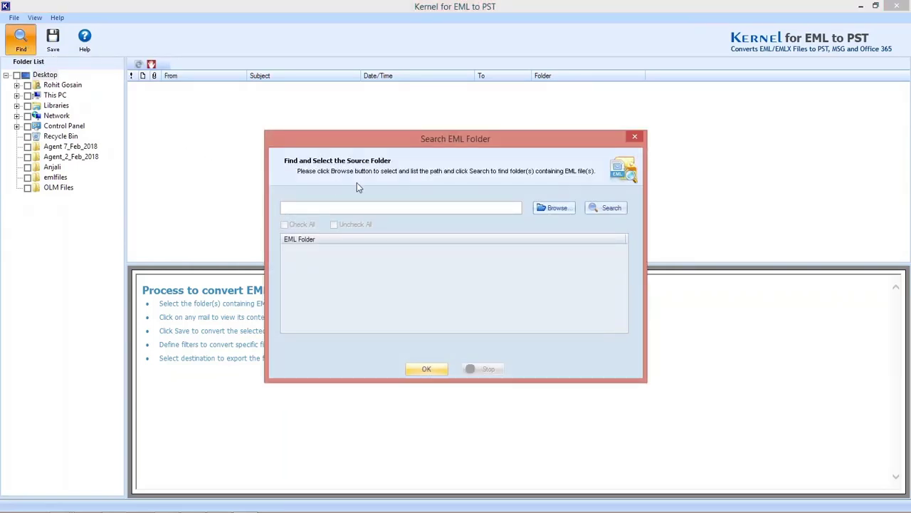
left_click(558, 207)
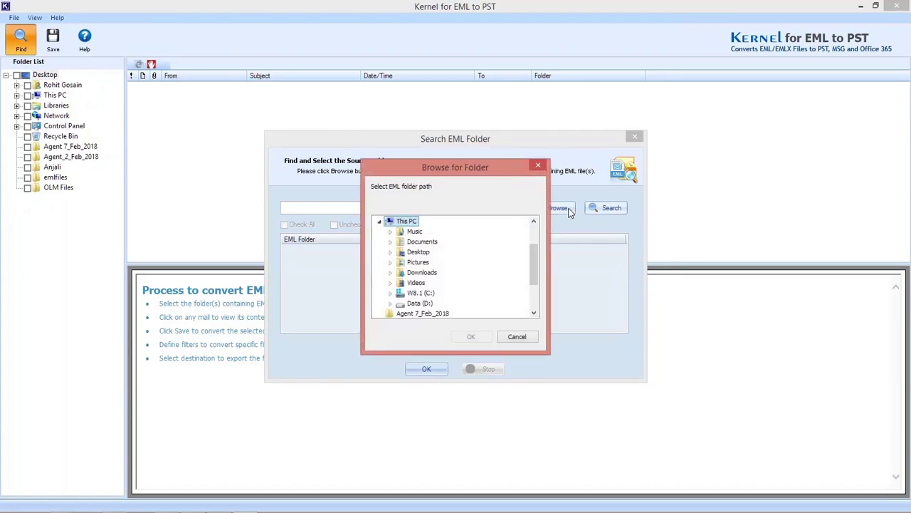
left_click_drag(535, 254, 535, 277)
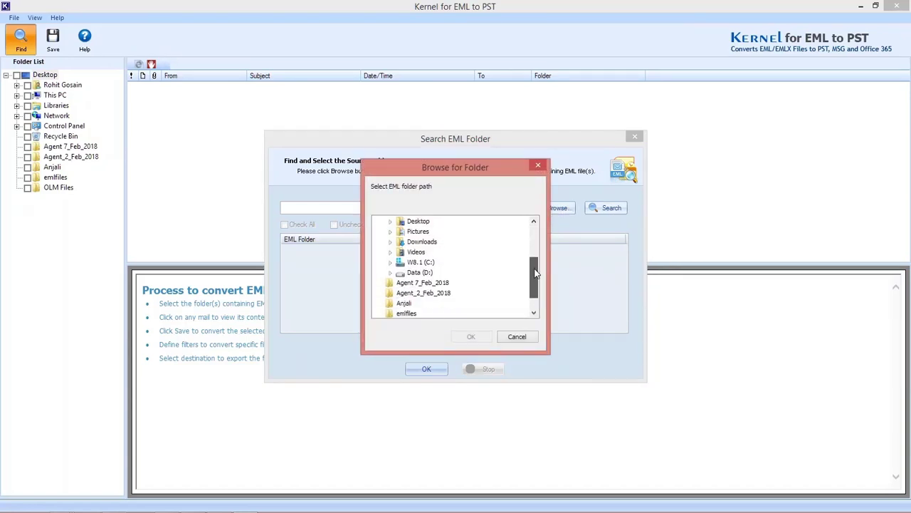
left_click(406, 293)
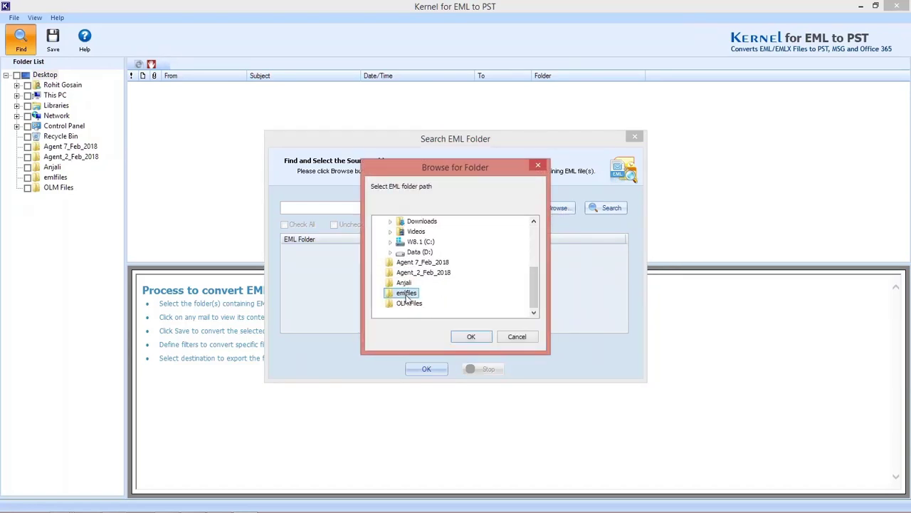
left_click(471, 336)
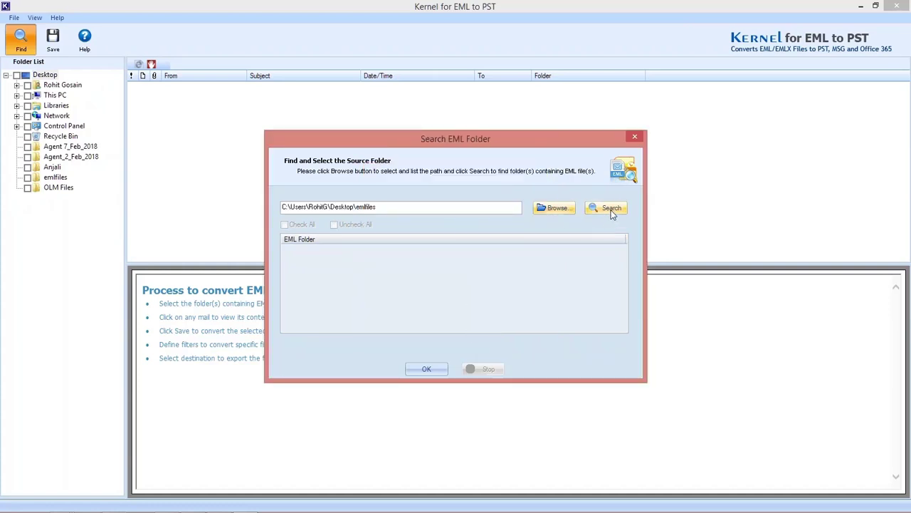
Search the path, tick the found emlfiles folder and load its 19 messages
left_click(611, 210)
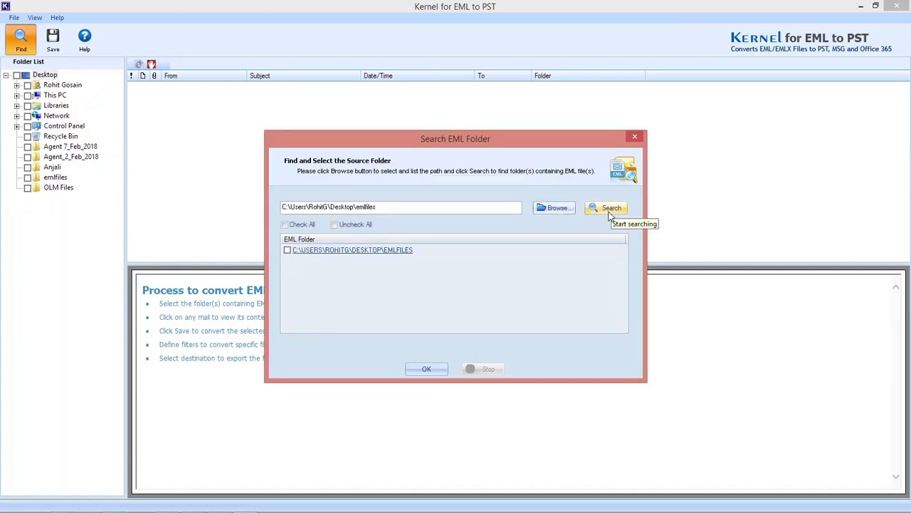
left_click(287, 250)
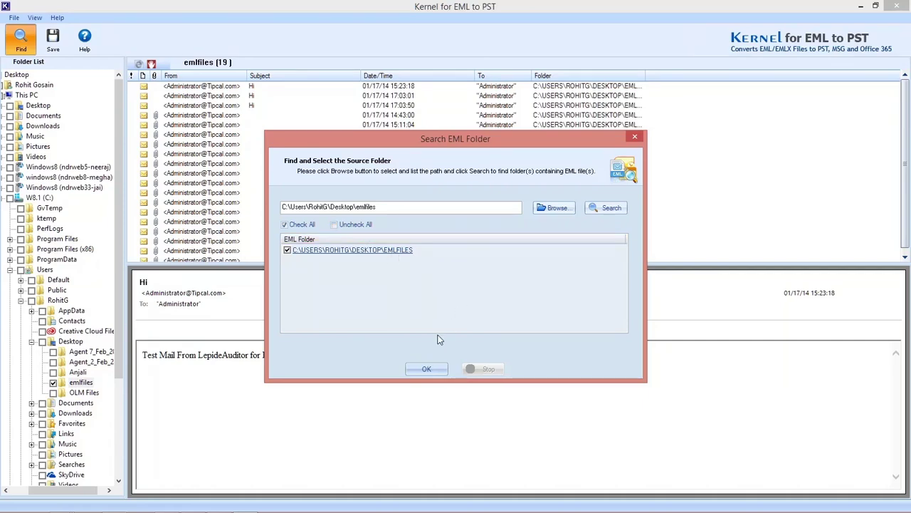
left_click(427, 369)
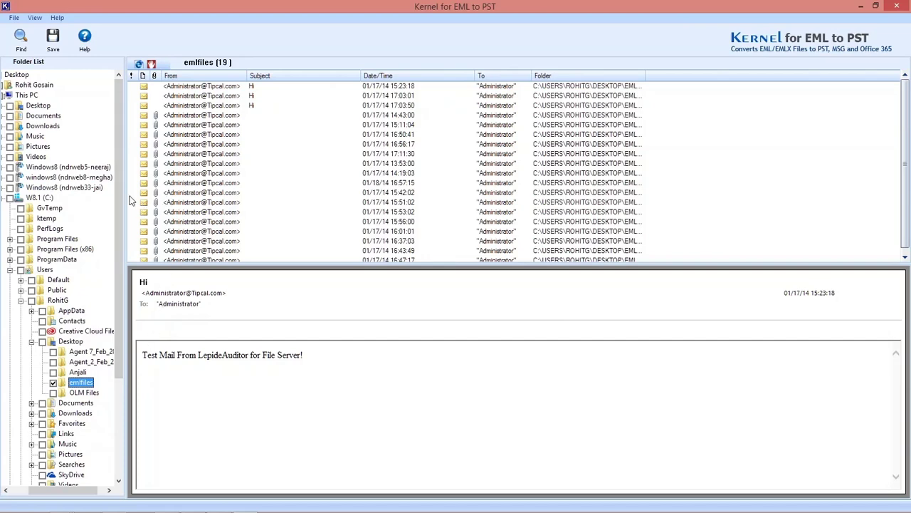
Start converting the loaded mails and bring up the Conversion Options
left_click(53, 39)
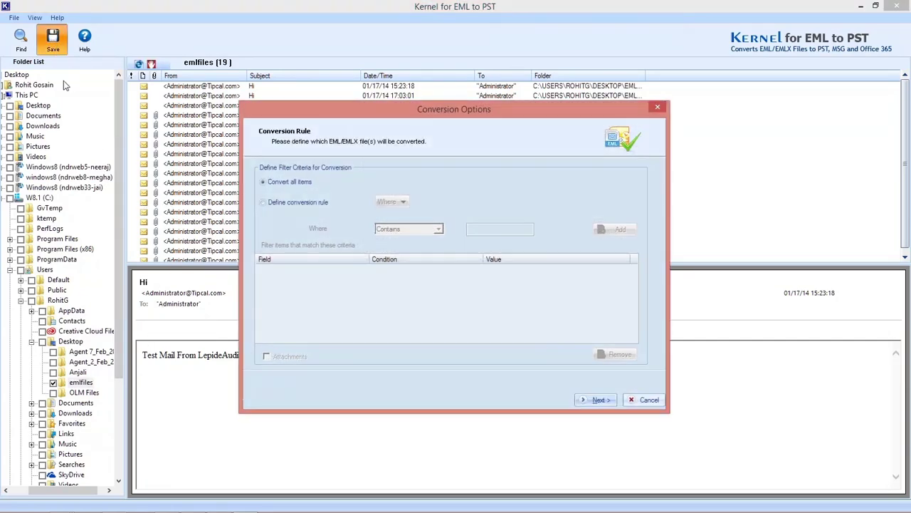
left_click(715, 317)
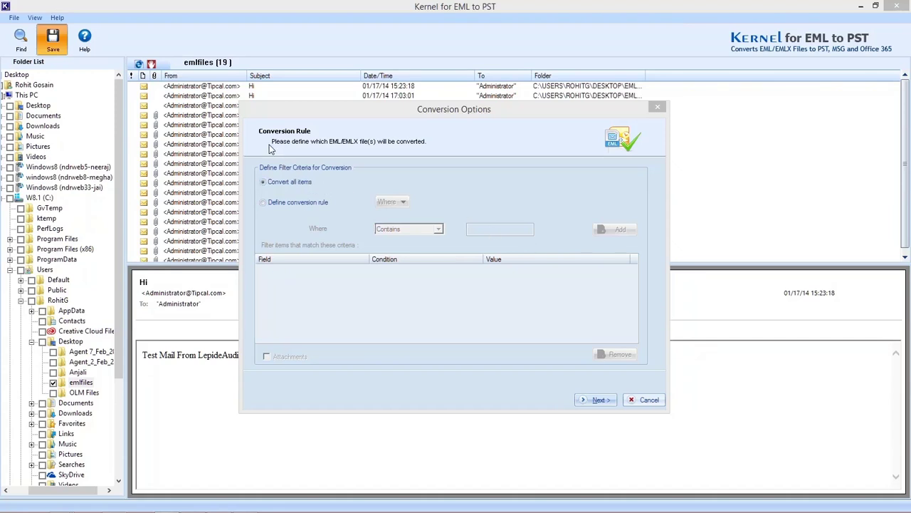
left_click(280, 186)
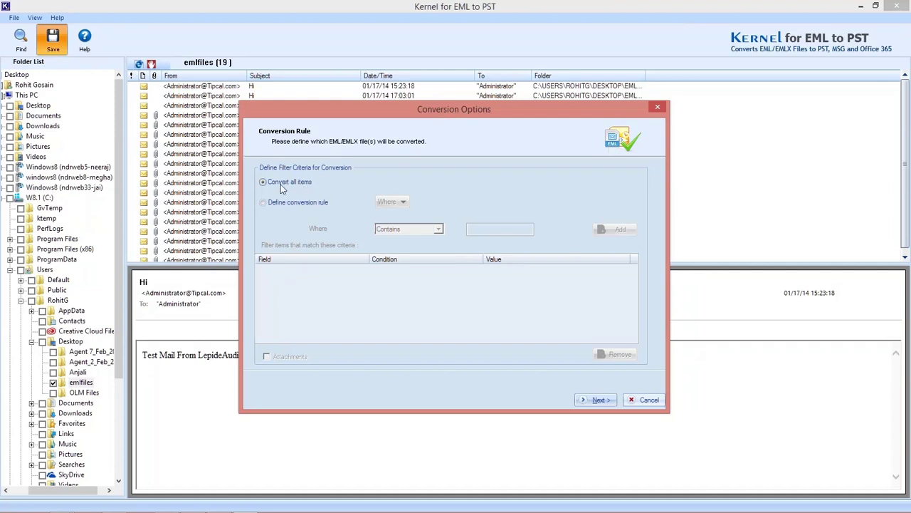
Define a custom conversion rule where From Contains the value
left_click(263, 203)
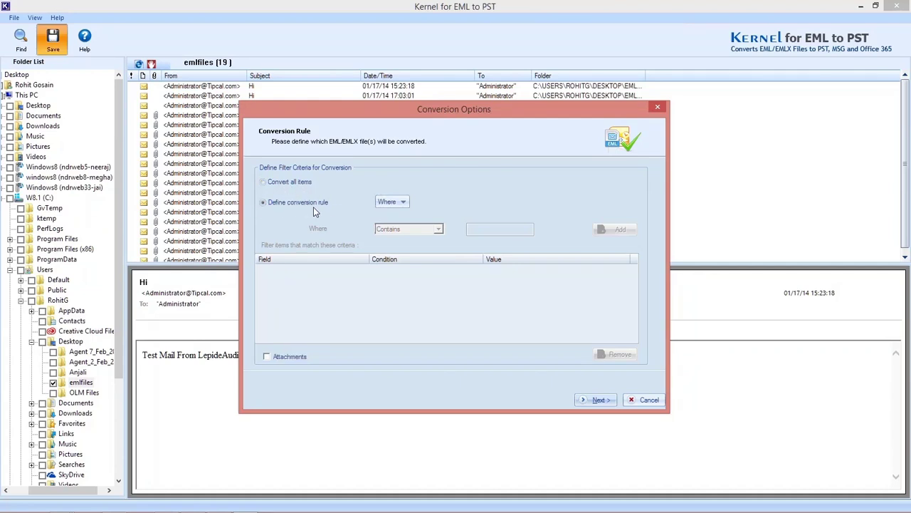
left_click(405, 202)
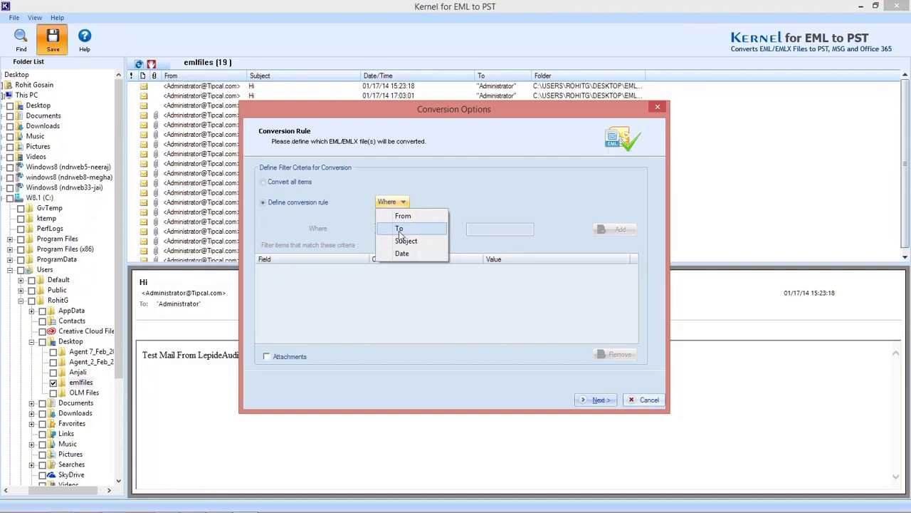
left_click(402, 217)
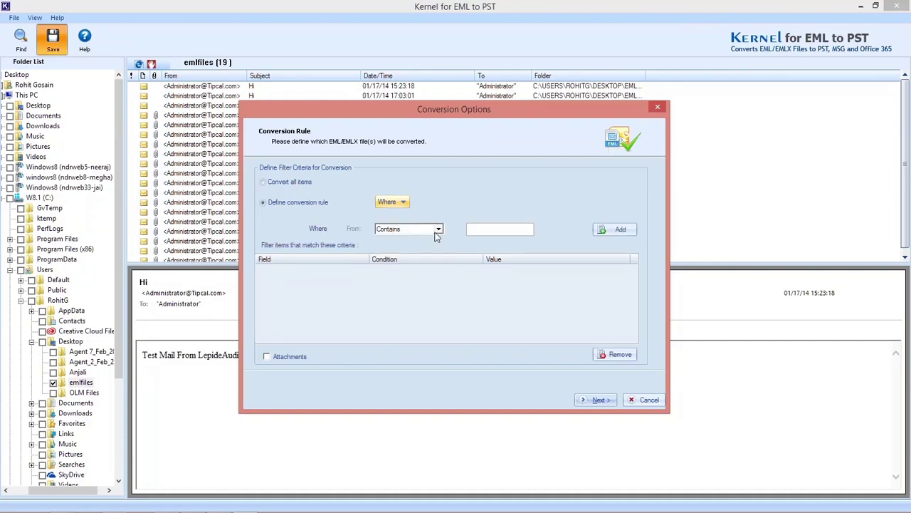
left_click(438, 230)
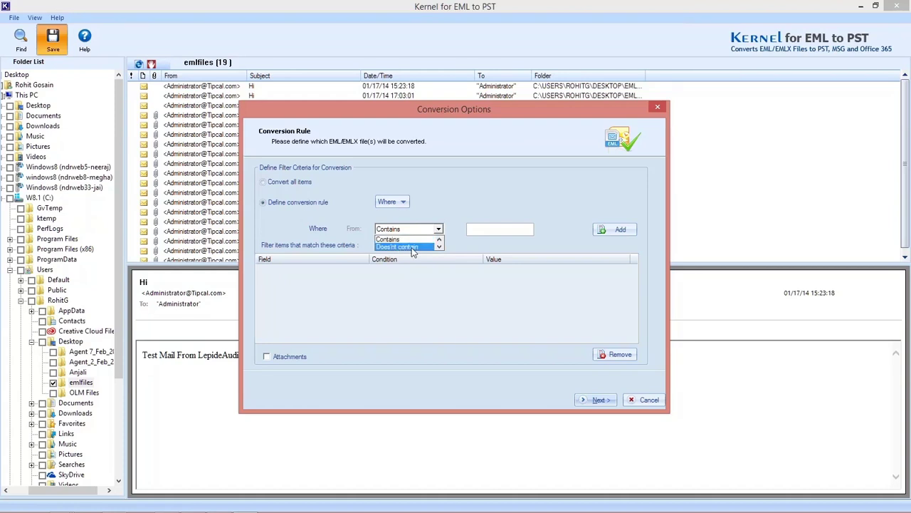
left_click(409, 240)
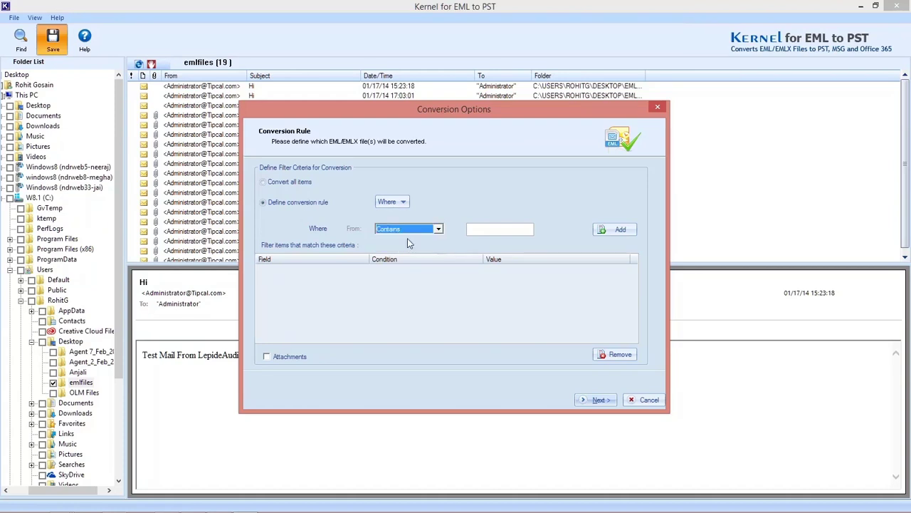
left_click(399, 202)
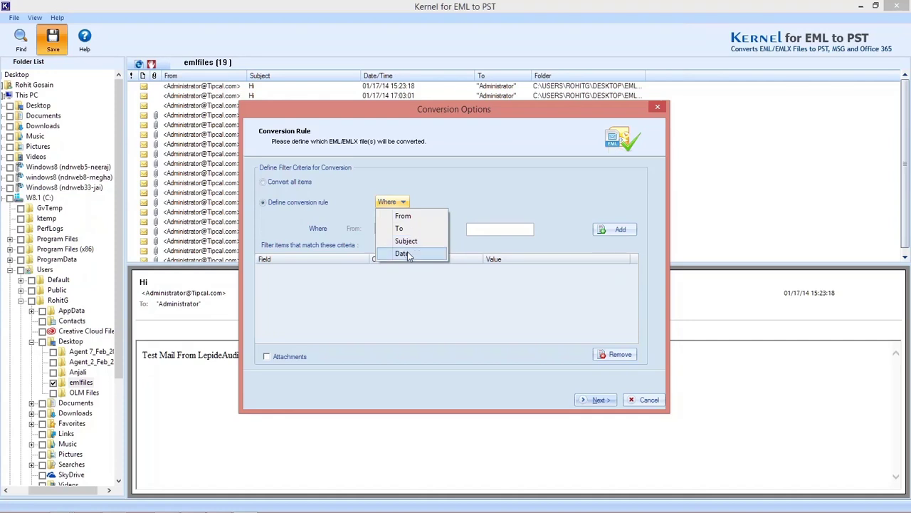
Set the rule field to Date, ranging from 1/9/2018 to 4/12/2018
left_click(408, 254)
left_click(438, 230)
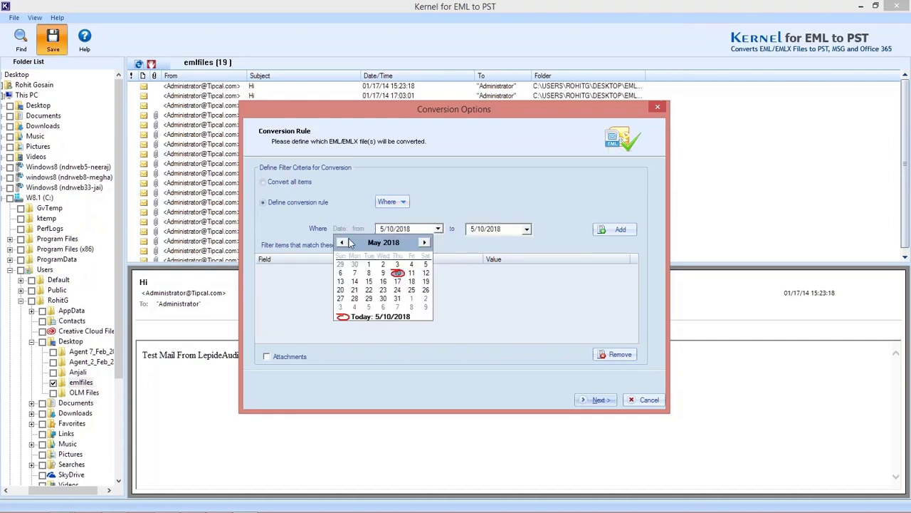
left_click(341, 242)
left_click(342, 242)
left_click(342, 242)
left_click(342, 242)
left_click(369, 273)
left_click(526, 228)
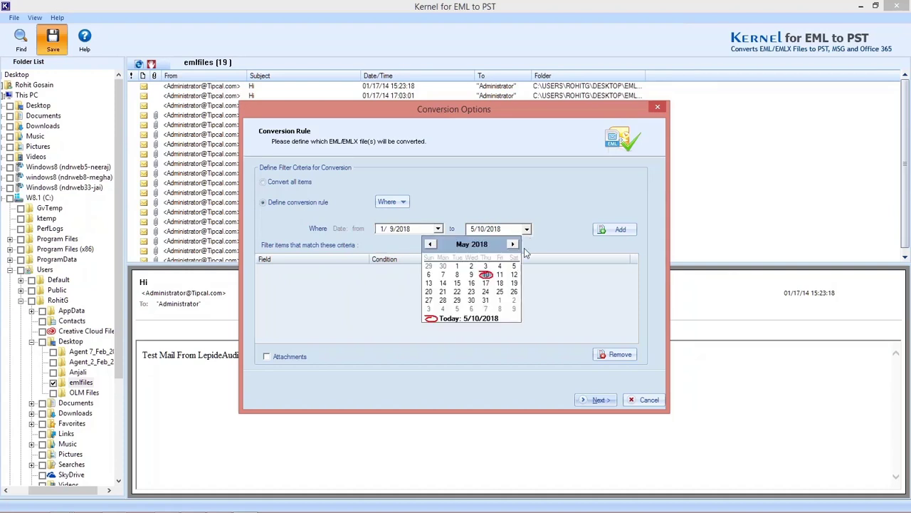
left_click(430, 244)
left_click(485, 284)
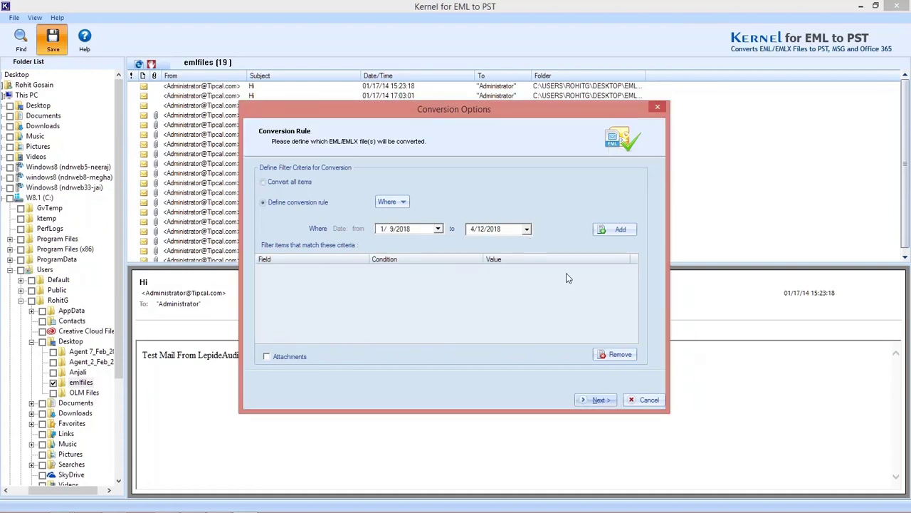
Add the date rule, include Attachments, and continue to the destination options
left_click(620, 230)
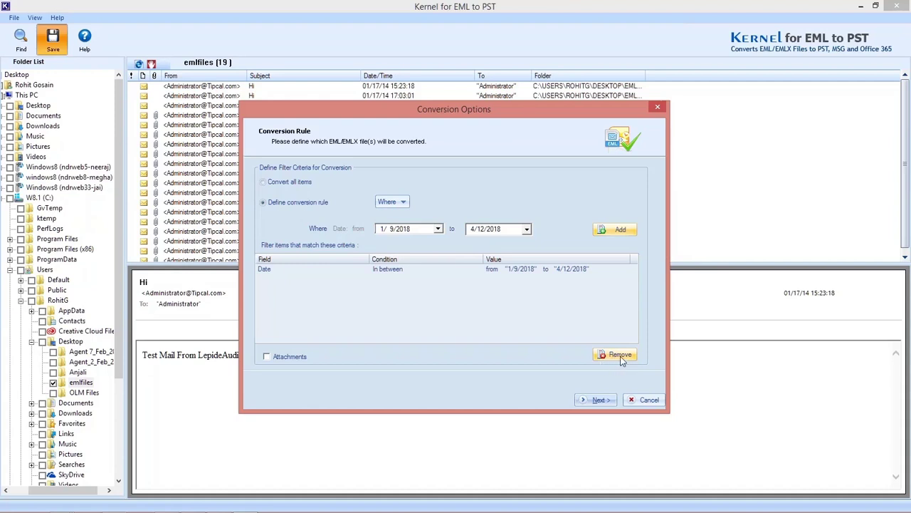
left_click(280, 359)
left_click(600, 400)
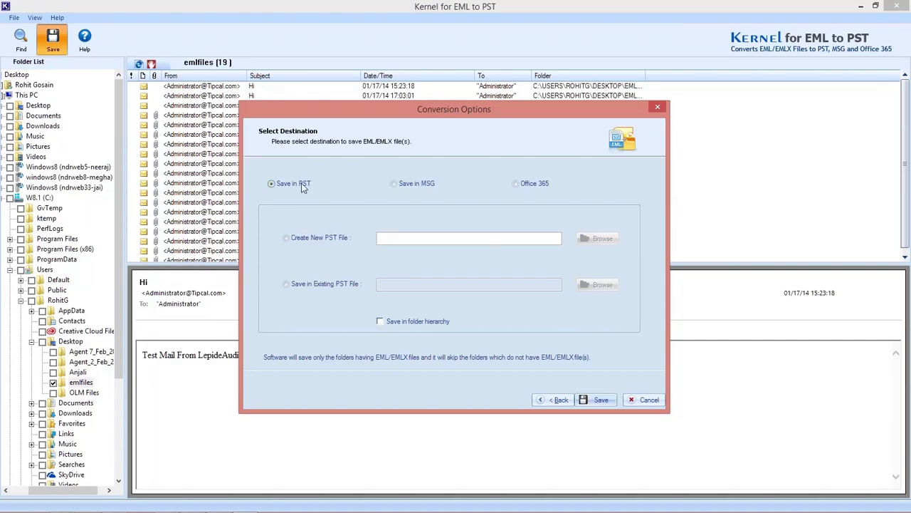
Choose Office 365 as destination with folder hierarchy kept and credentials left blank
left_click(420, 184)
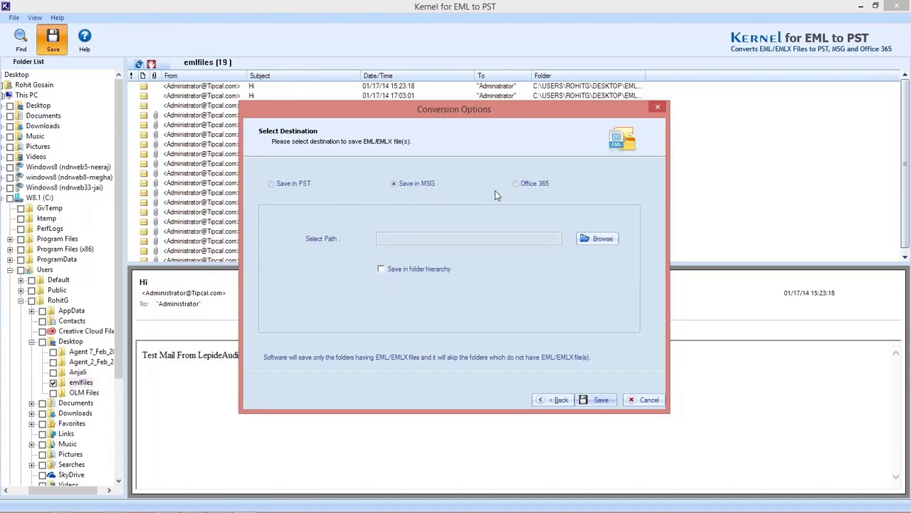
left_click(536, 188)
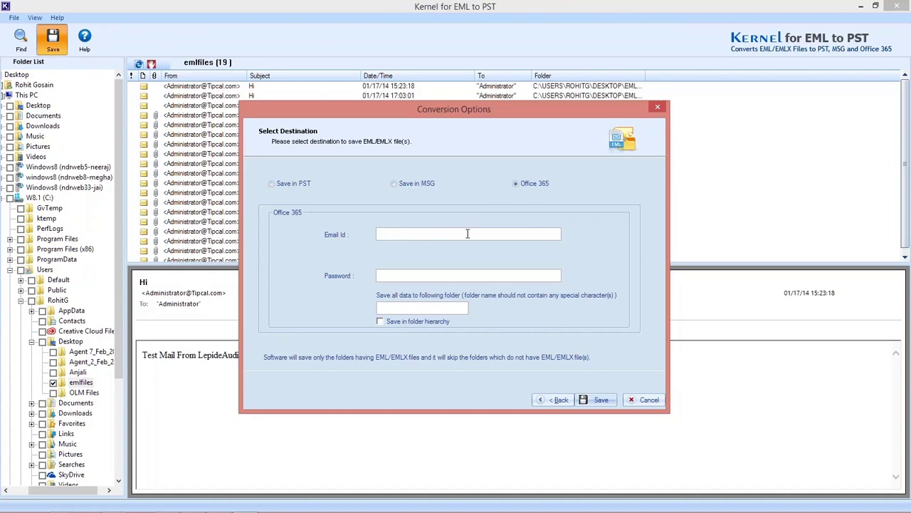
left_click(402, 276)
left_click(381, 321)
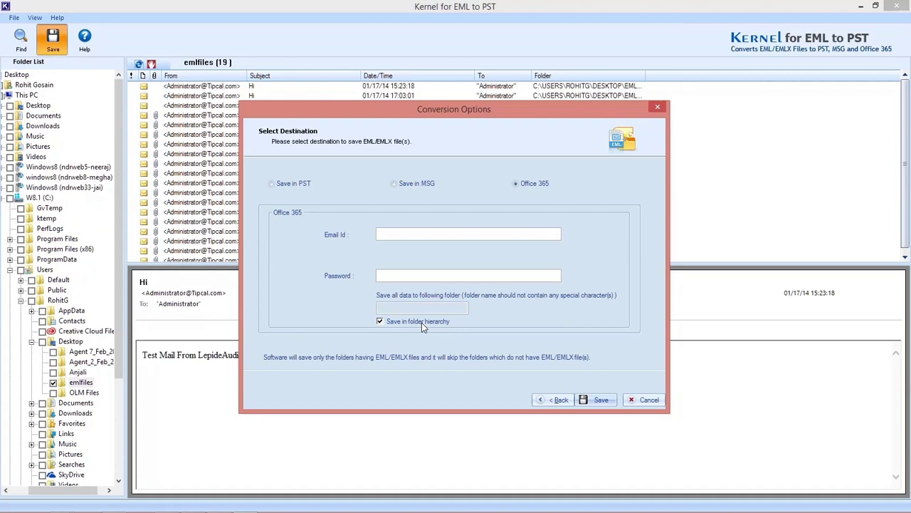
left_click(602, 400)
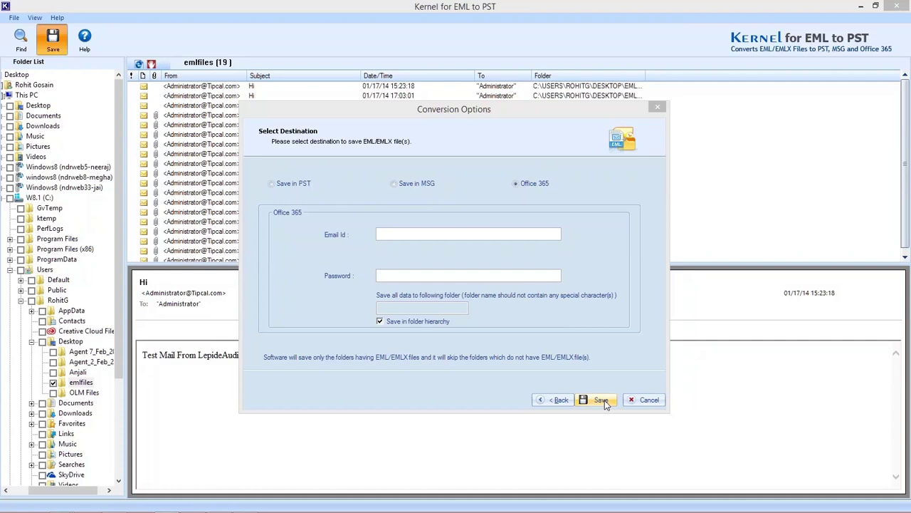
Set MSG output to the Desktop folder, keeping the folder hierarchy
left_click(406, 186)
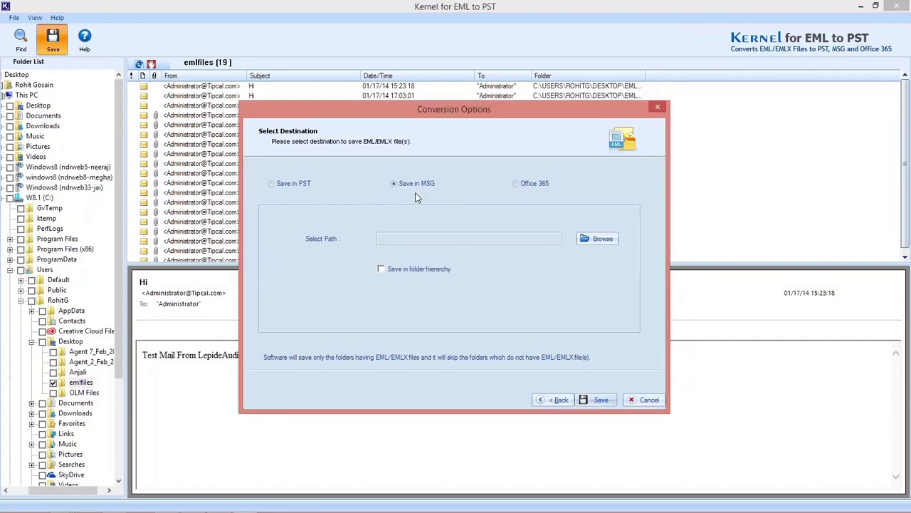
left_click(602, 239)
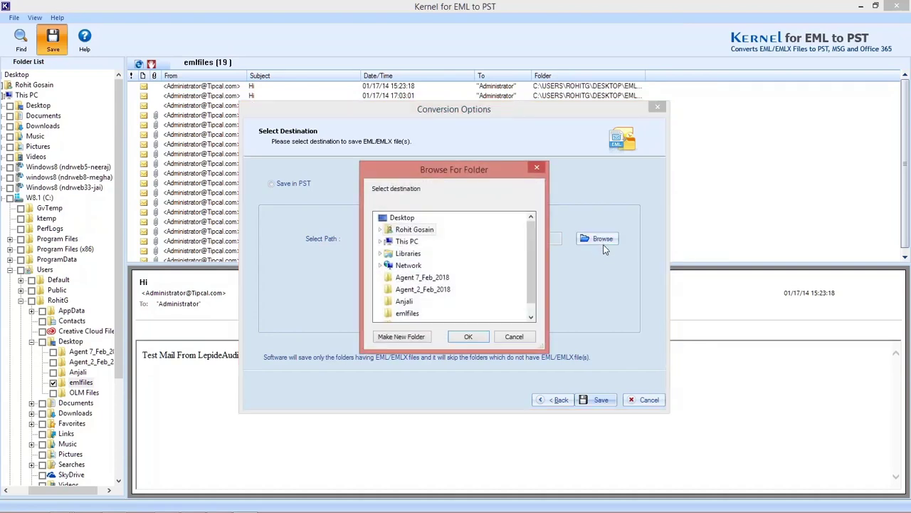
left_click(388, 215)
left_click(466, 335)
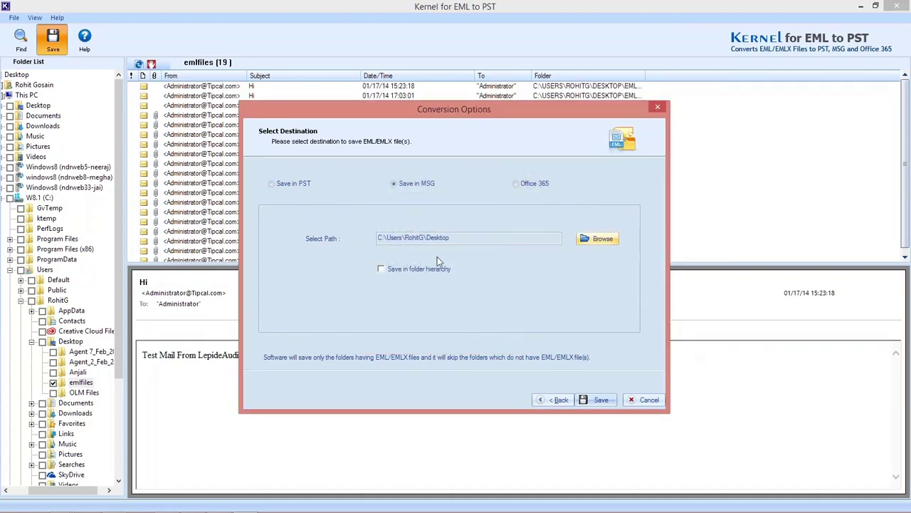
left_click(396, 275)
Switch the destination to Save in PST with Create New PST File
left_click(303, 185)
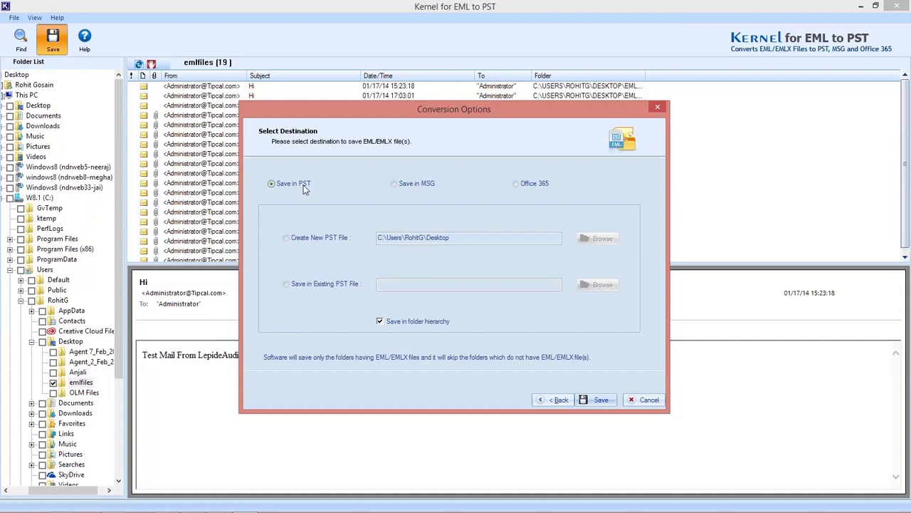
left_click(302, 239)
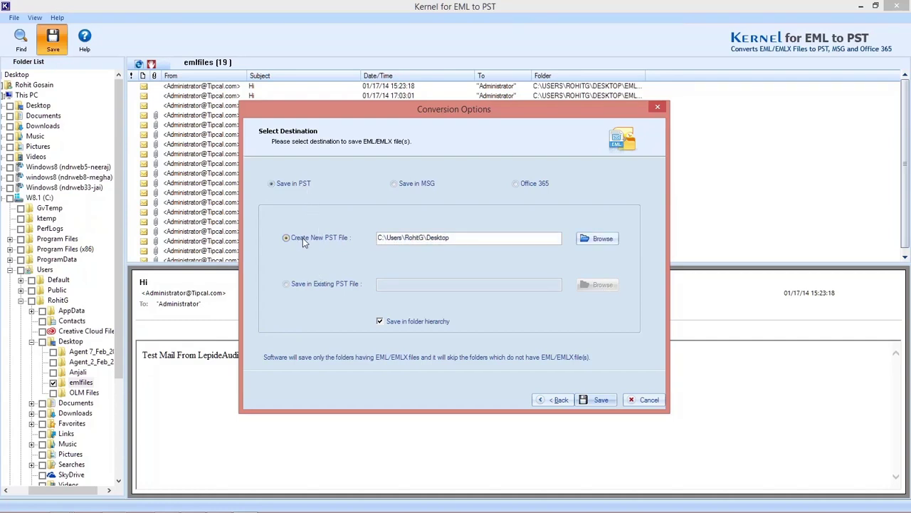
left_click(331, 285)
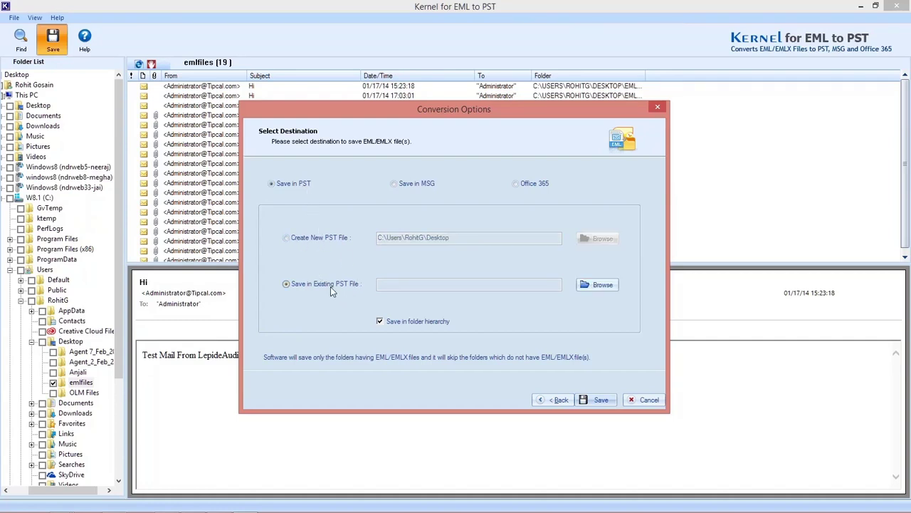
left_click(337, 238)
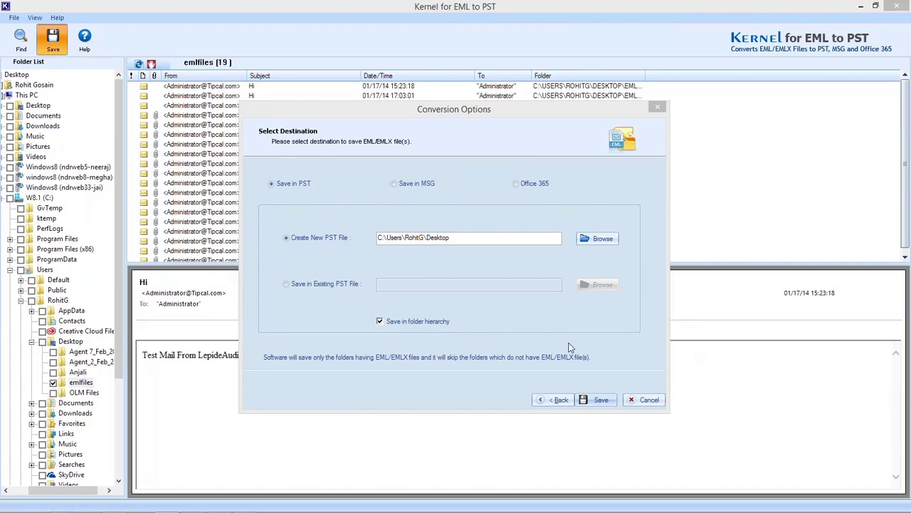
Start the conversion to save kernelEMLtoPST.pst on the Desktop
left_click(600, 400)
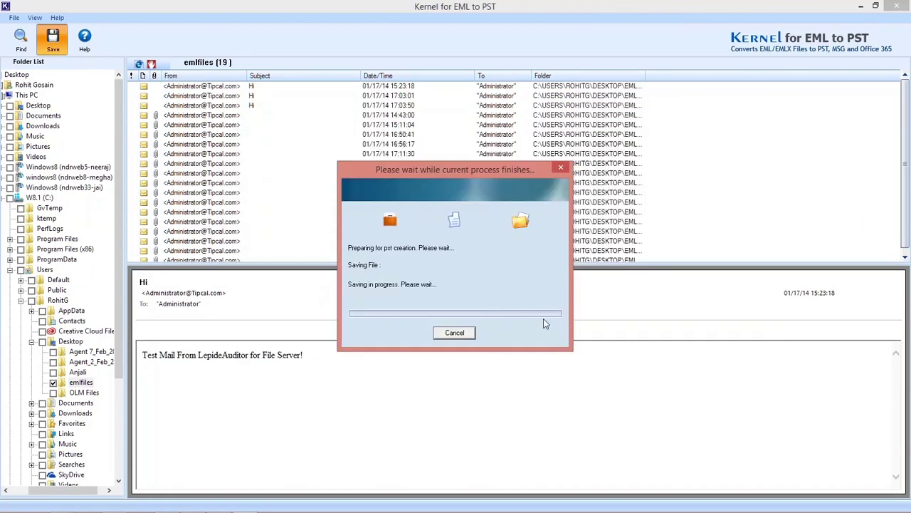